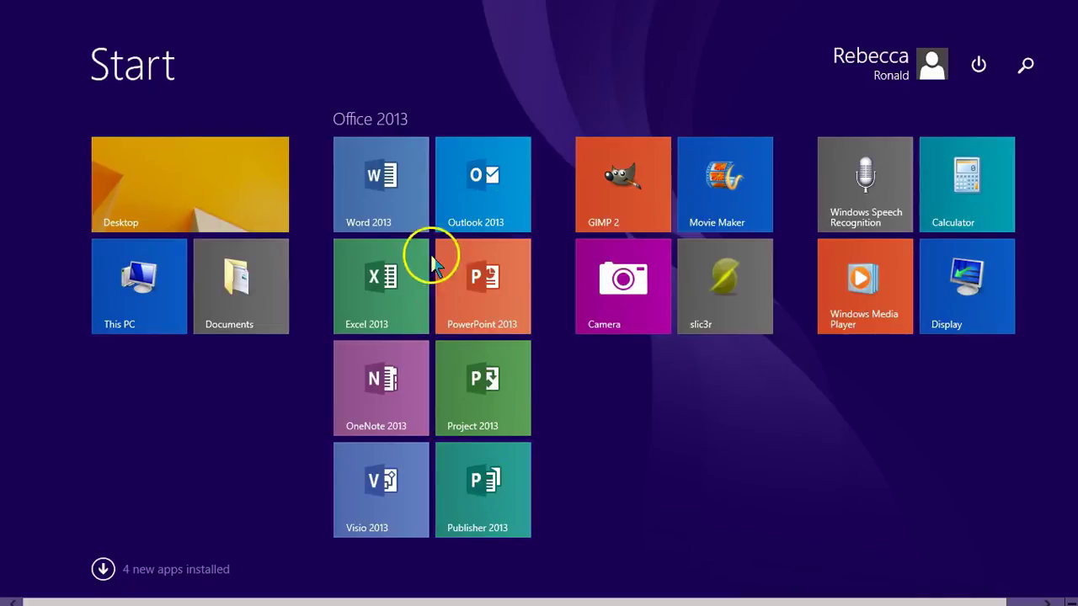
Launch Publisher 2013 and create a blank portrait publication
left_click(462, 479)
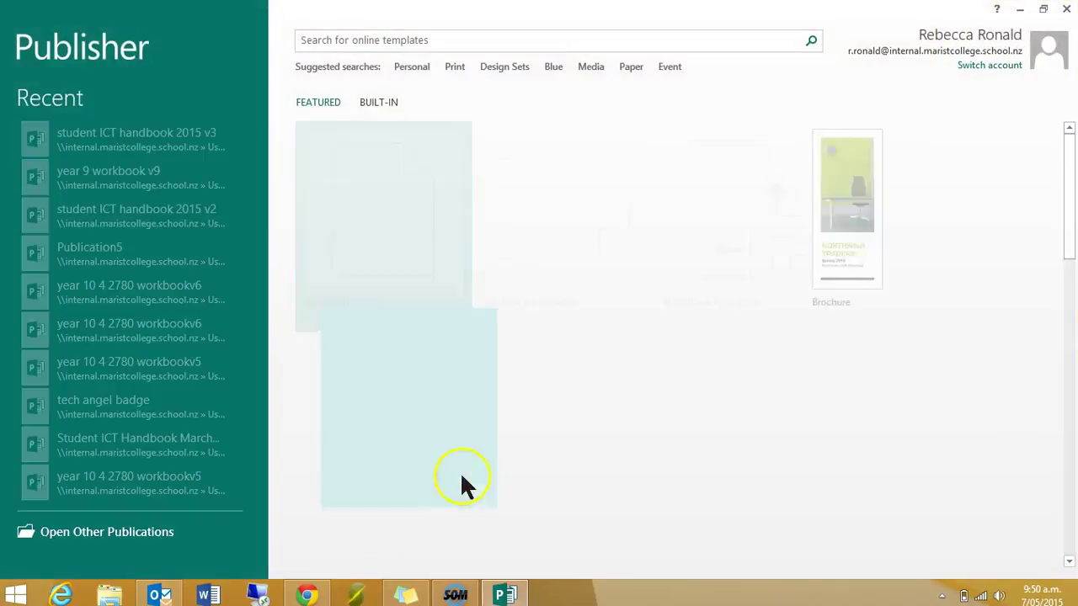
left_click(418, 281)
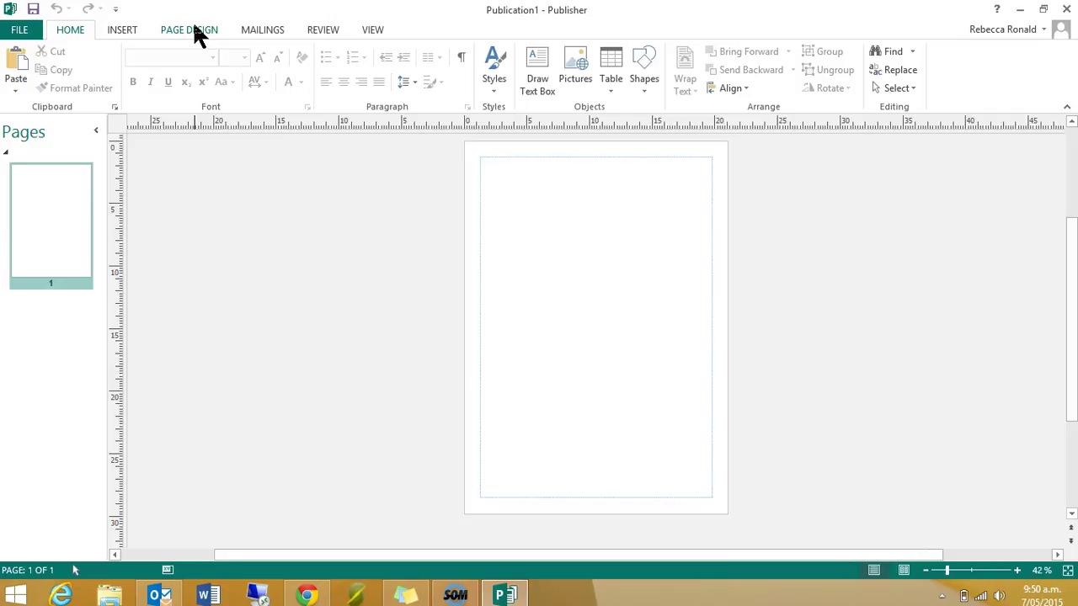
Change the publication's template to the built-in Arrows informational brochure with the default colors and fonts
left_click(193, 32)
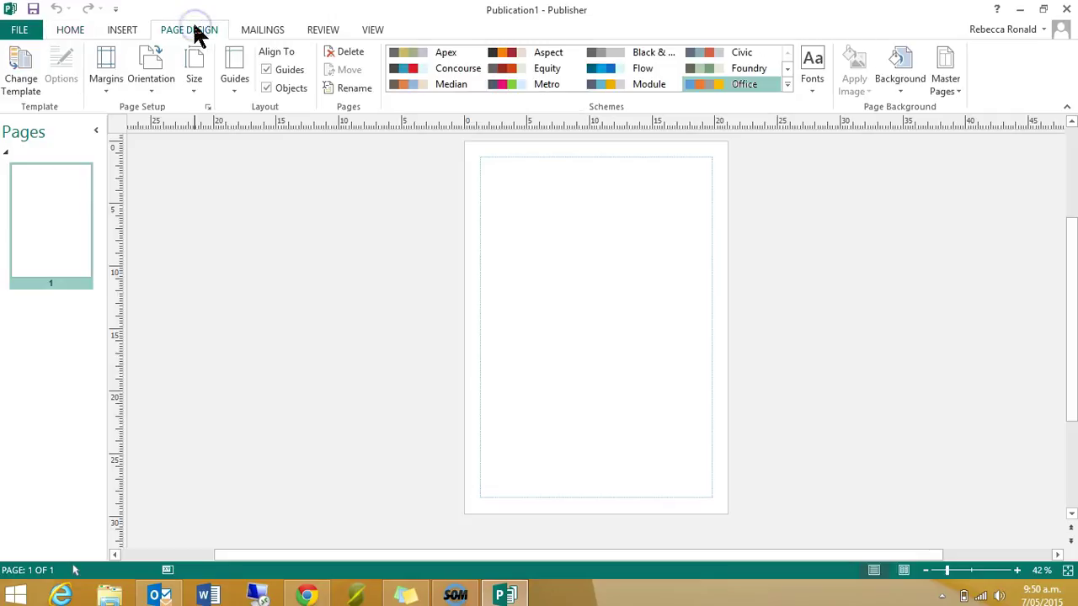
left_click(18, 72)
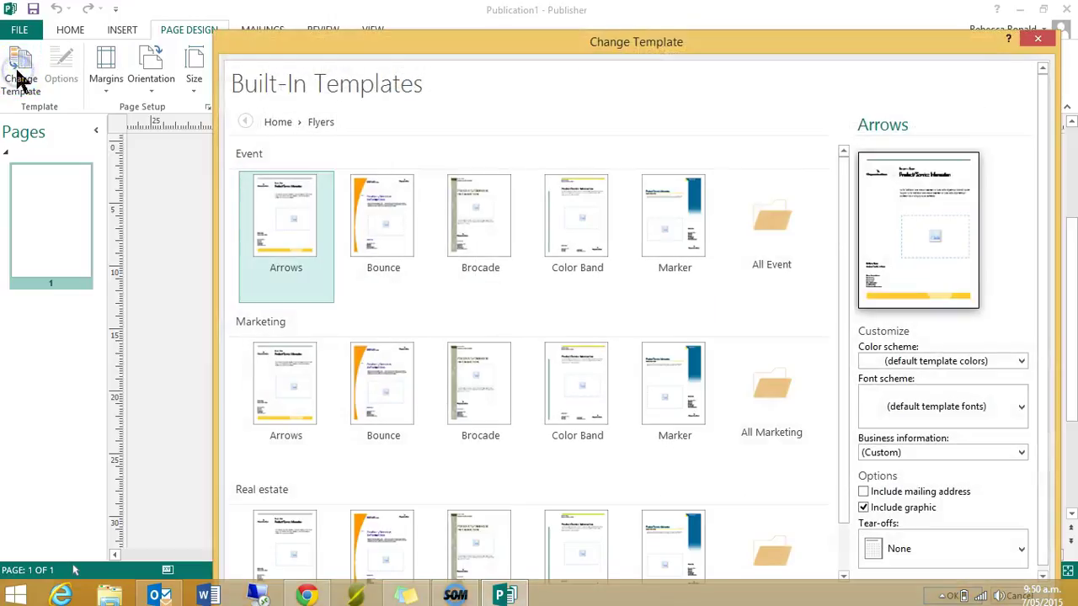
left_click(283, 122)
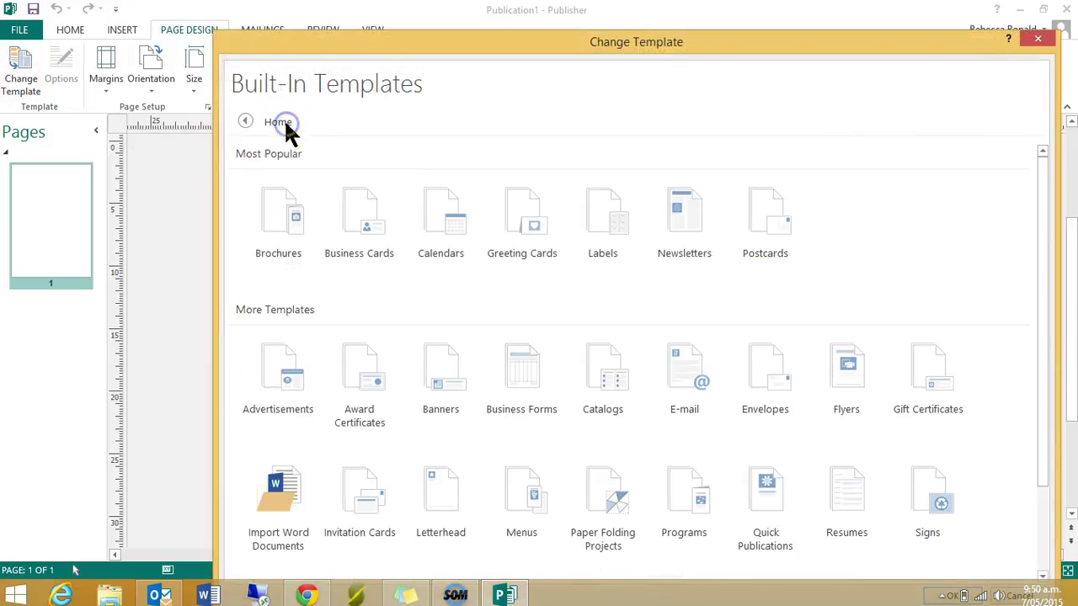
left_click(283, 231)
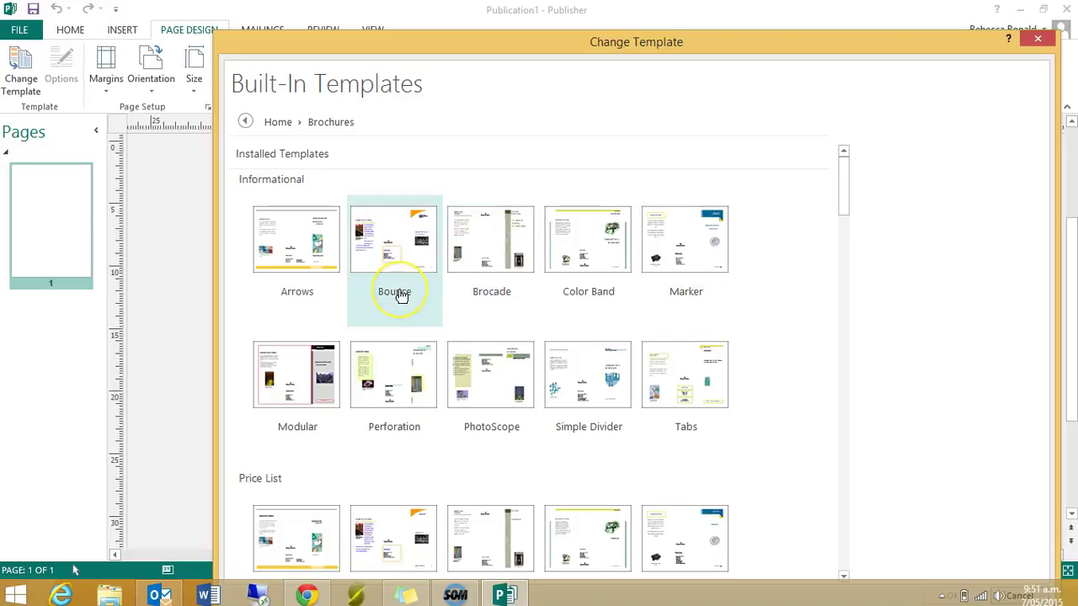
left_click(319, 260)
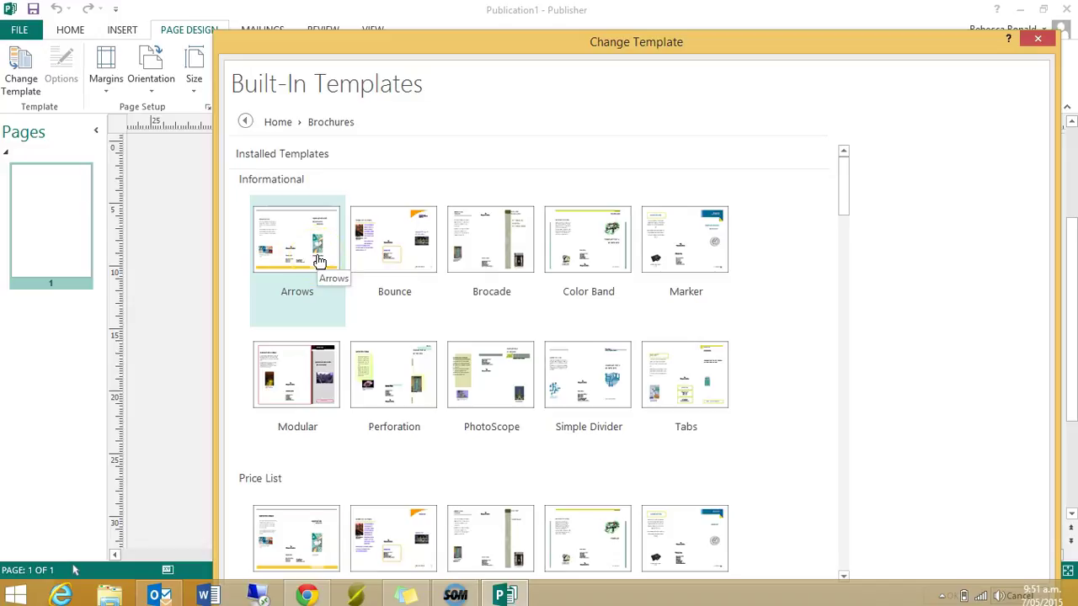
left_click(320, 261)
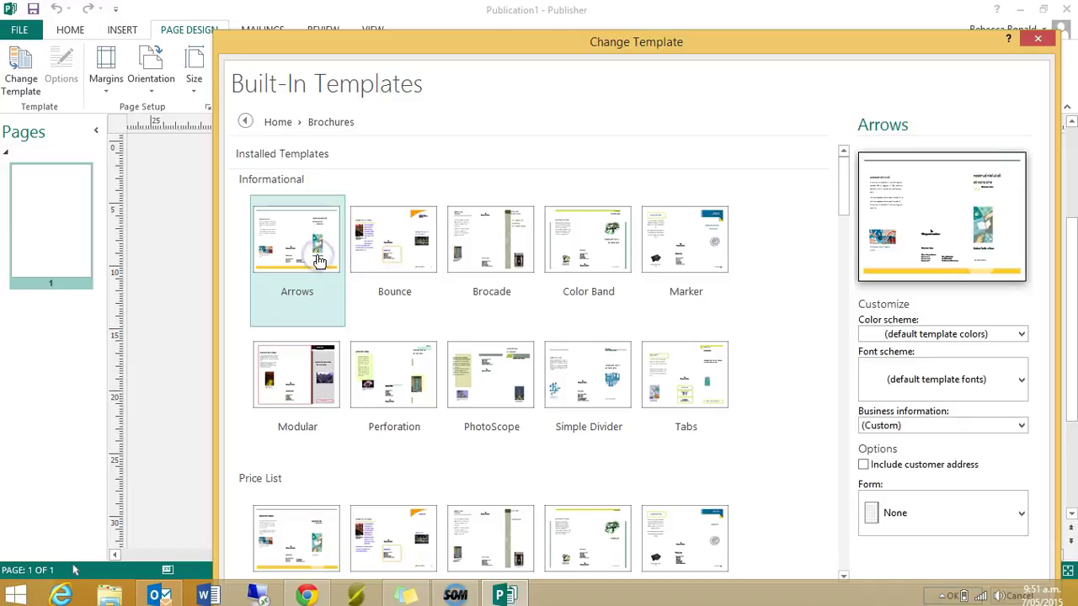
double_click(319, 260)
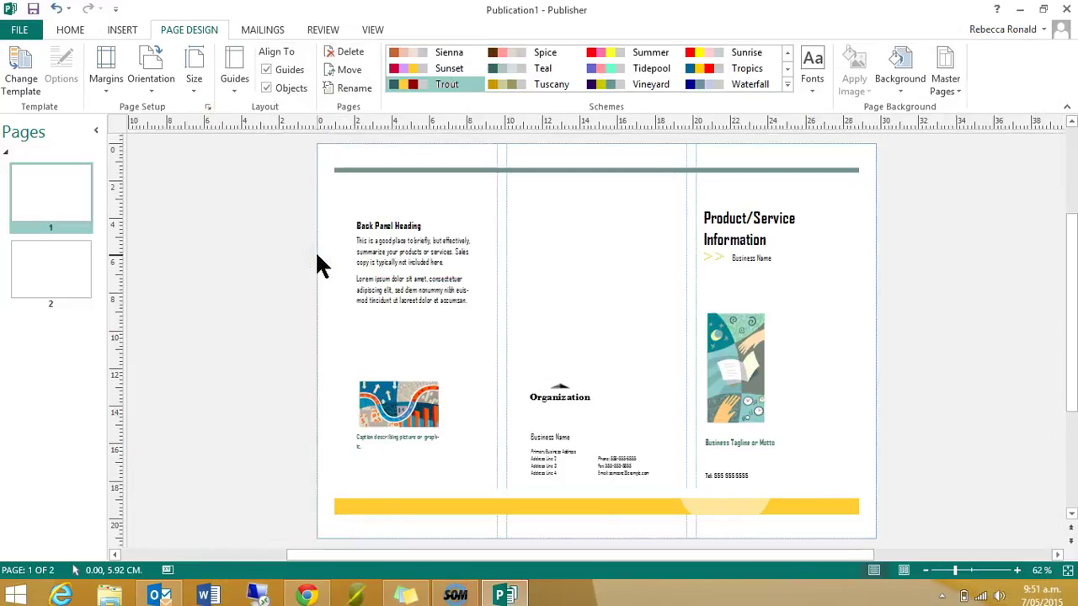
left_click(404, 240)
left_click(378, 223)
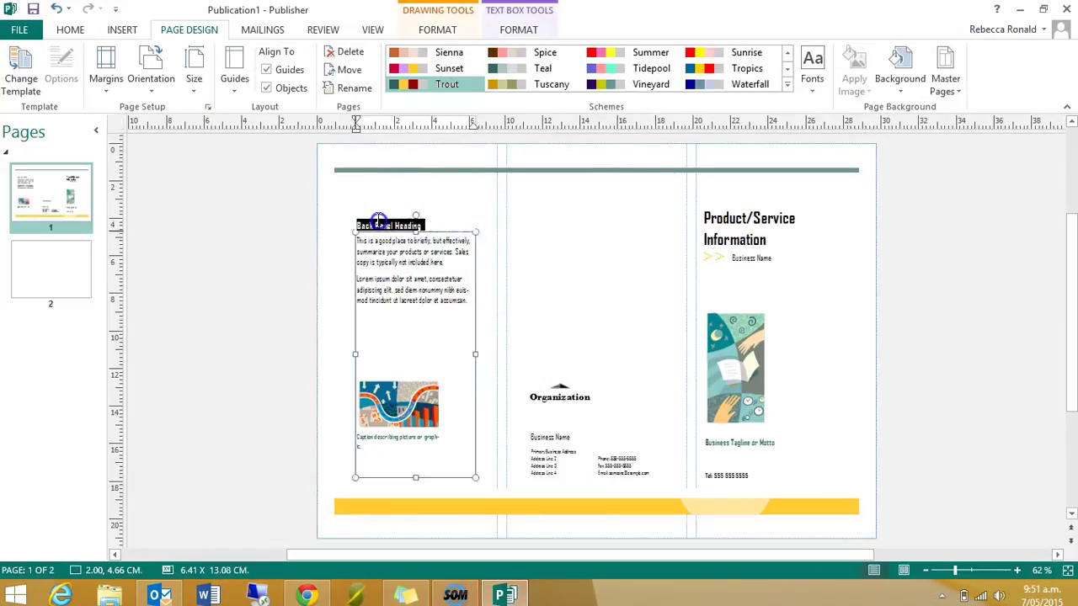
left_click(416, 251)
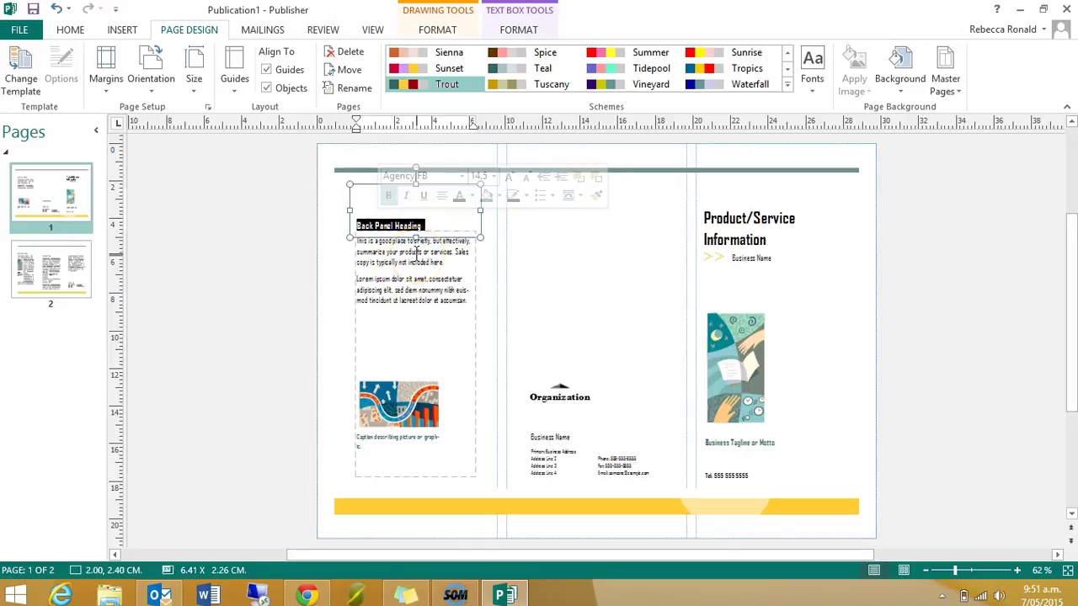
left_click(500, 171)
left_click(514, 499)
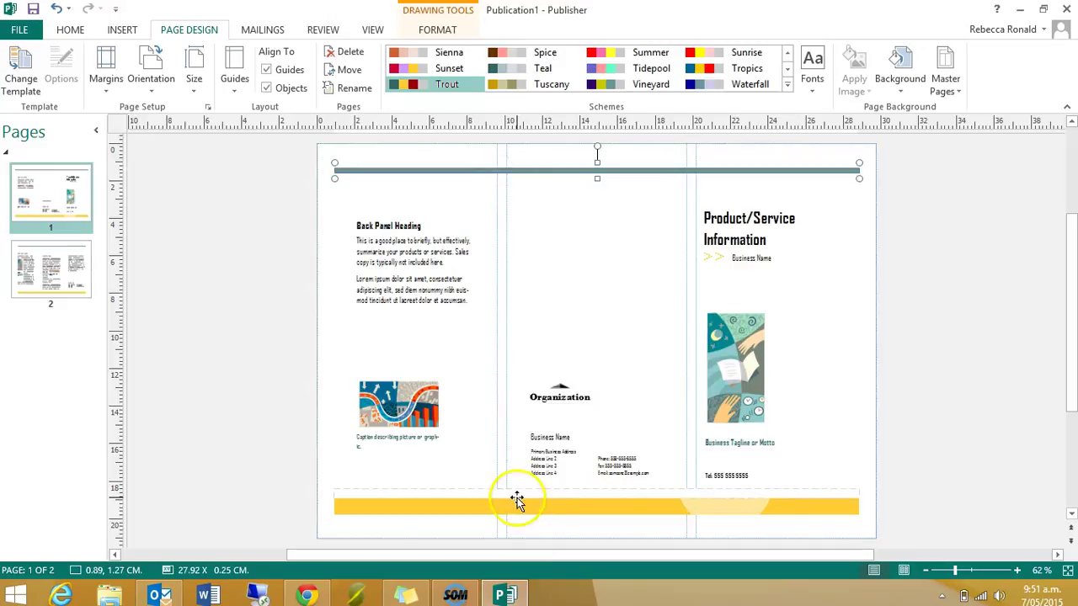
Delete the Back Panel Heading, the captioned picture and the body text box from the back panel of page 1
left_click(157, 247)
left_click(262, 176)
mouse_move(263, 180)
left_mouse_down()
mouse_move(452, 271)
mouse_move(496, 472)
left_mouse_up()
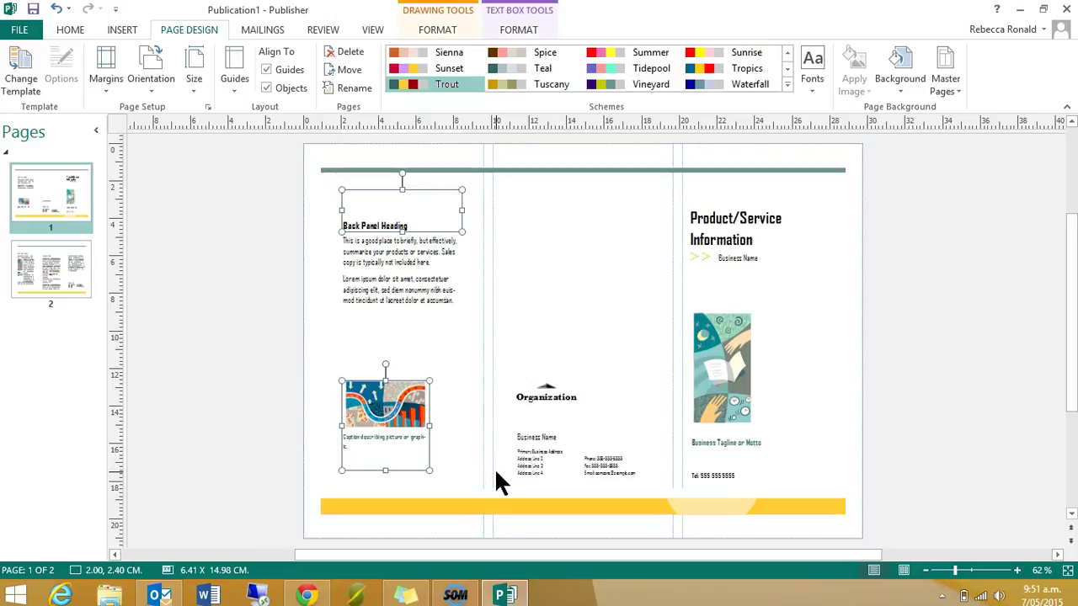
key("Delete")
left_click(348, 241)
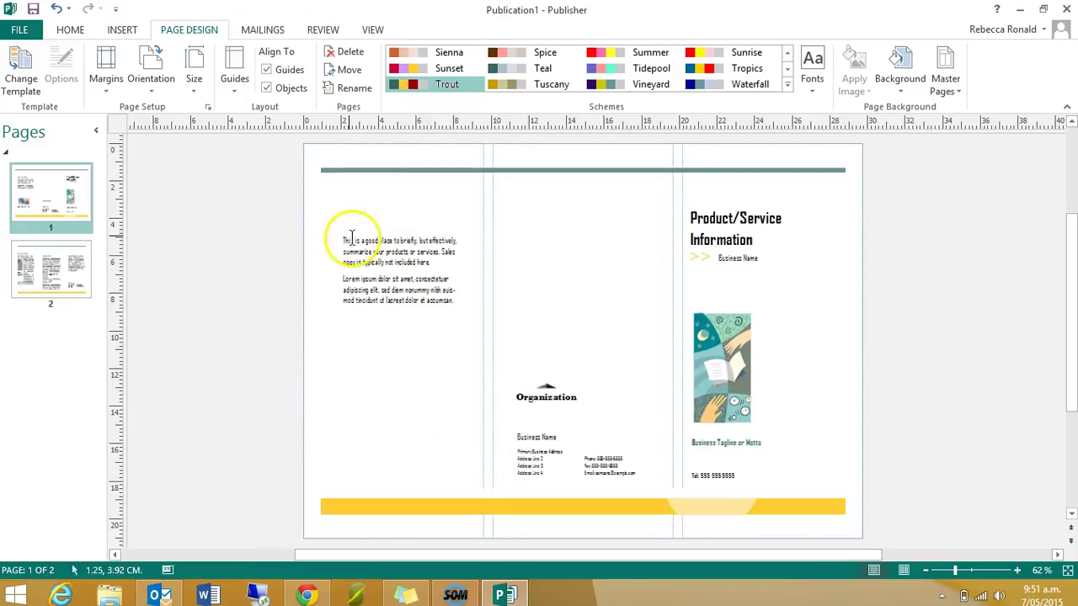
key("ctrl+a")
left_click(348, 229)
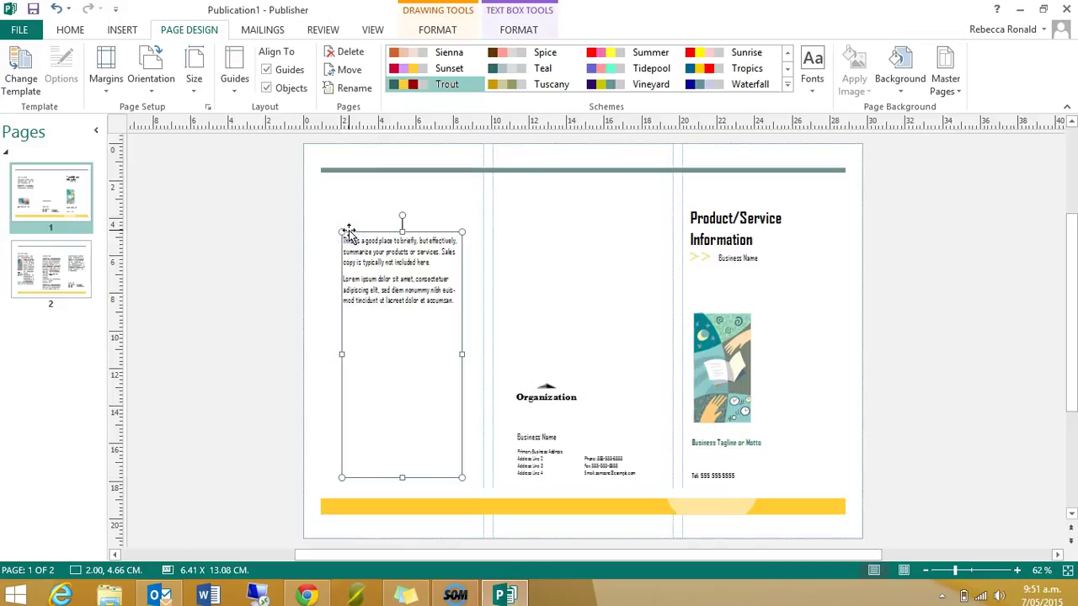
key("Delete")
left_click(589, 413)
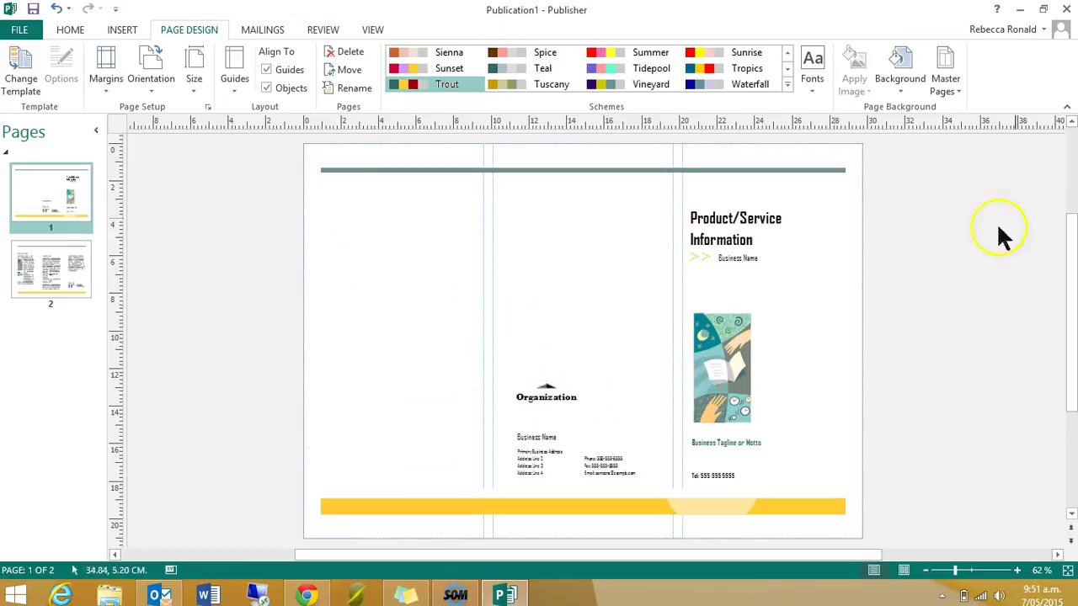
Replace the Product/Service Information title on the front cover with "Health and Safety on the Computer"
left_click(731, 220)
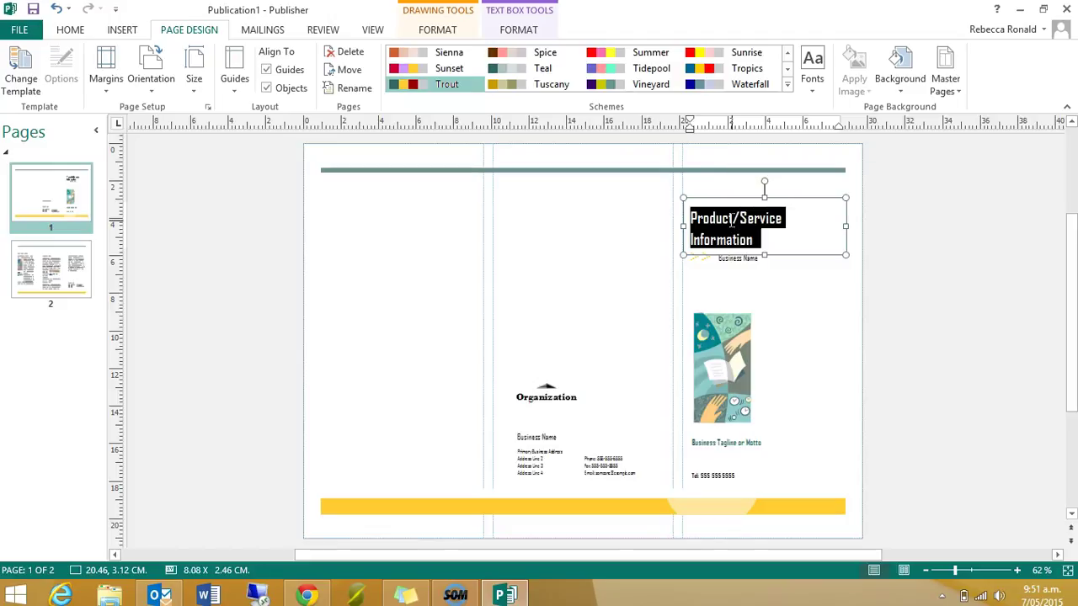
type("Health and Safety")
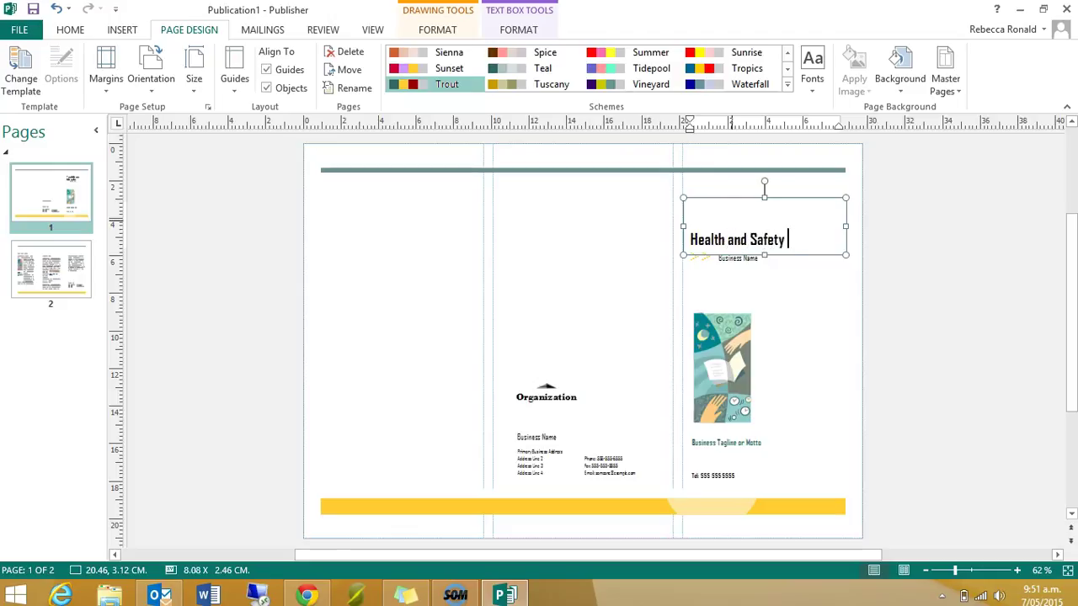
type(" on the computer")
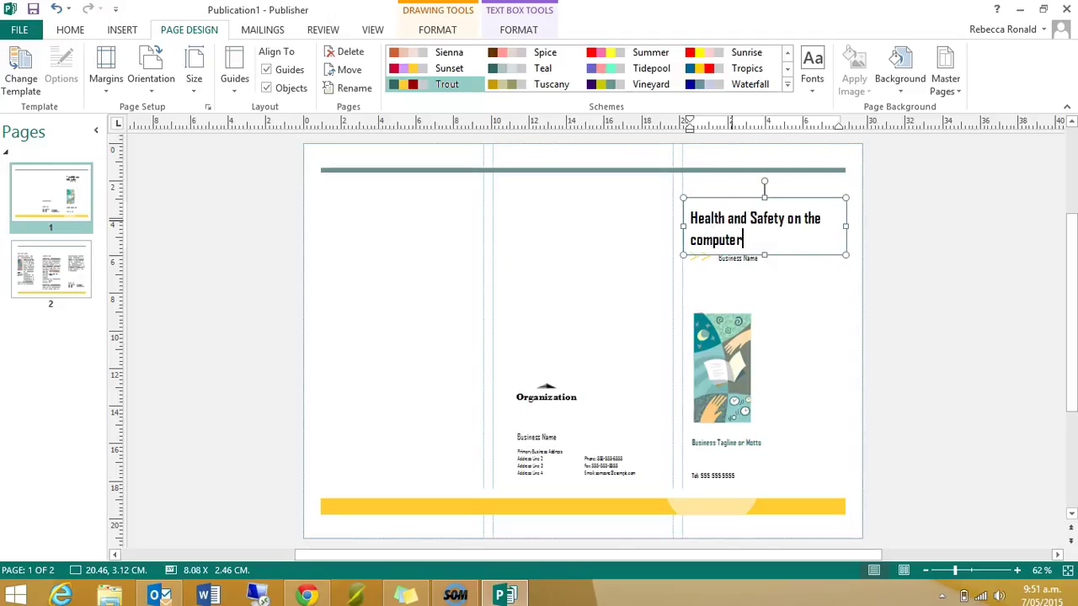
left_click(695, 244)
key("BackSpace")
type("C")
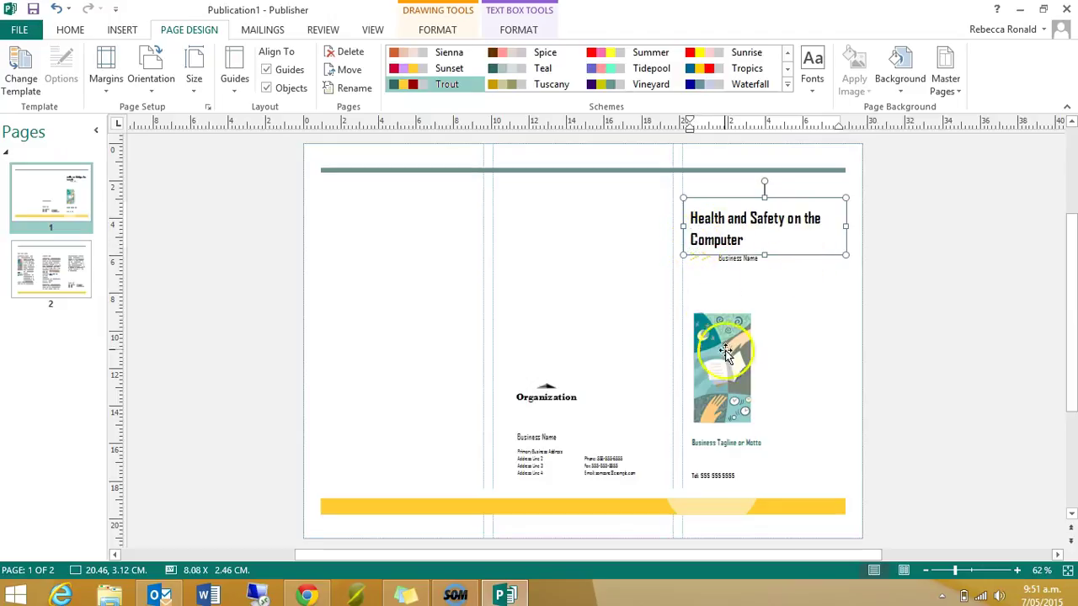
Review the cover's picture and Business Name placeholder, and compare the outside panels on page 1 with the inside panels on page 2
left_click(727, 357)
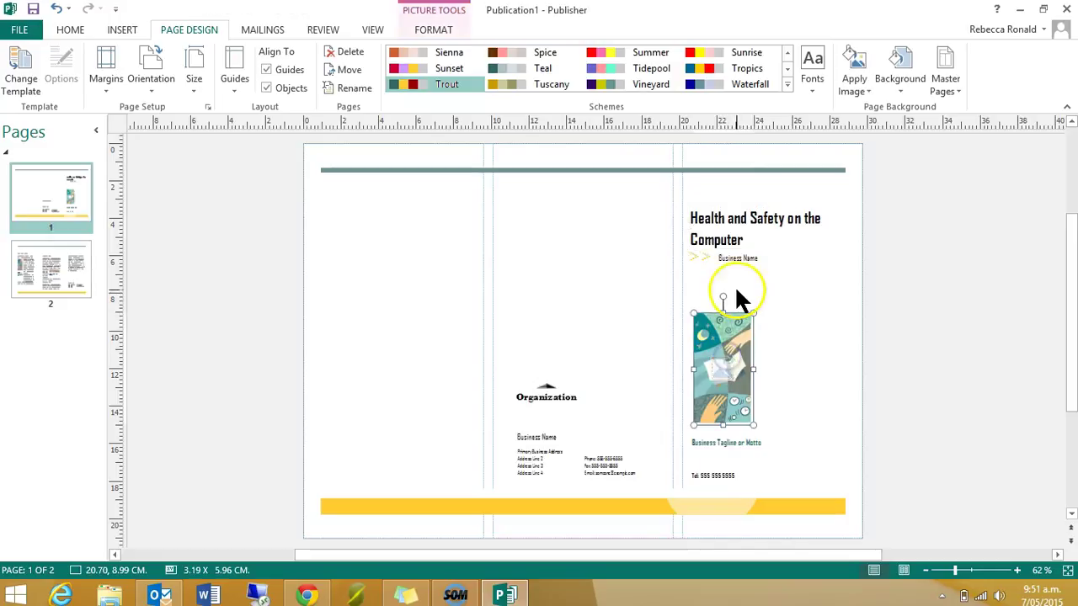
left_click(799, 297)
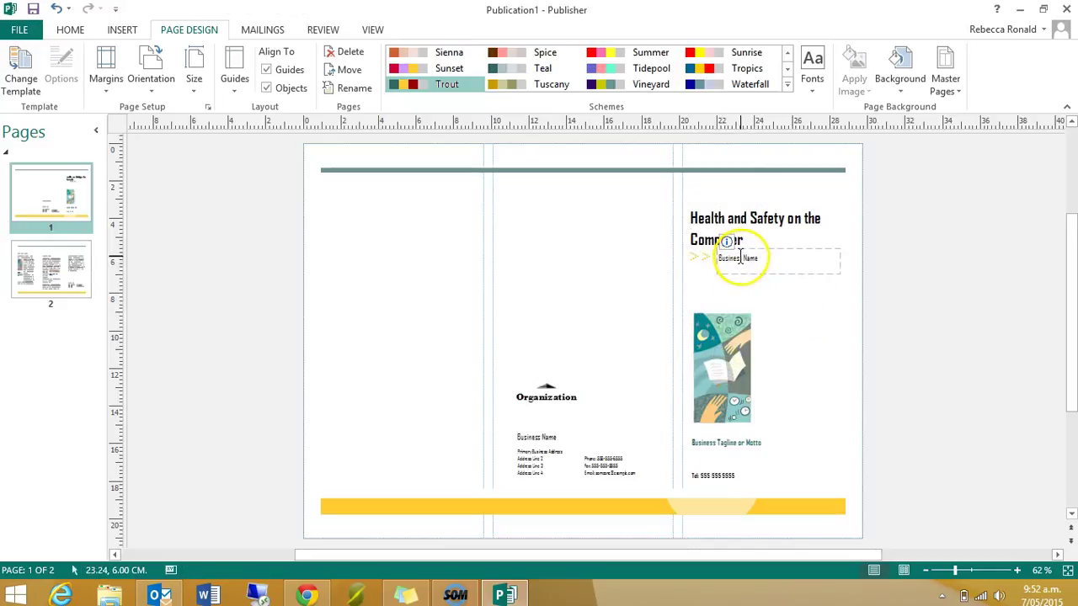
double_click(739, 258)
triple_click(741, 262)
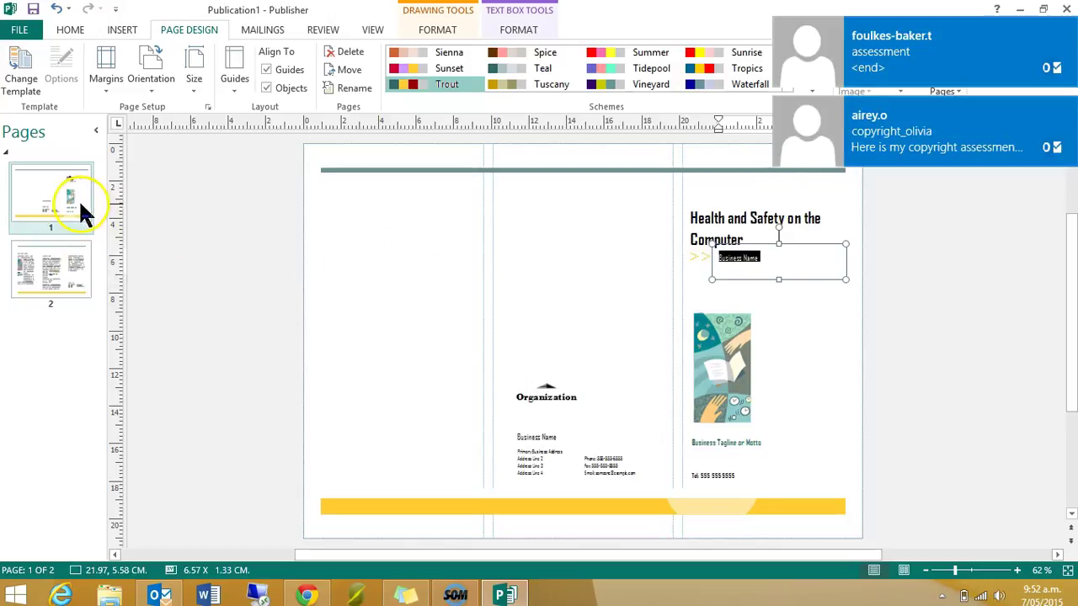
left_click(69, 290)
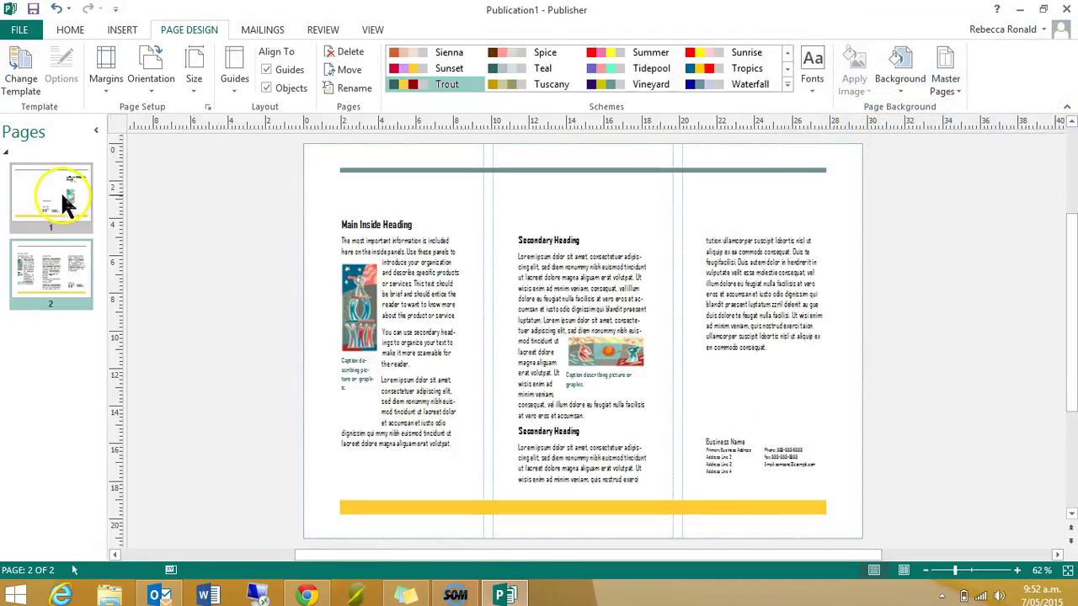
left_click(482, 171)
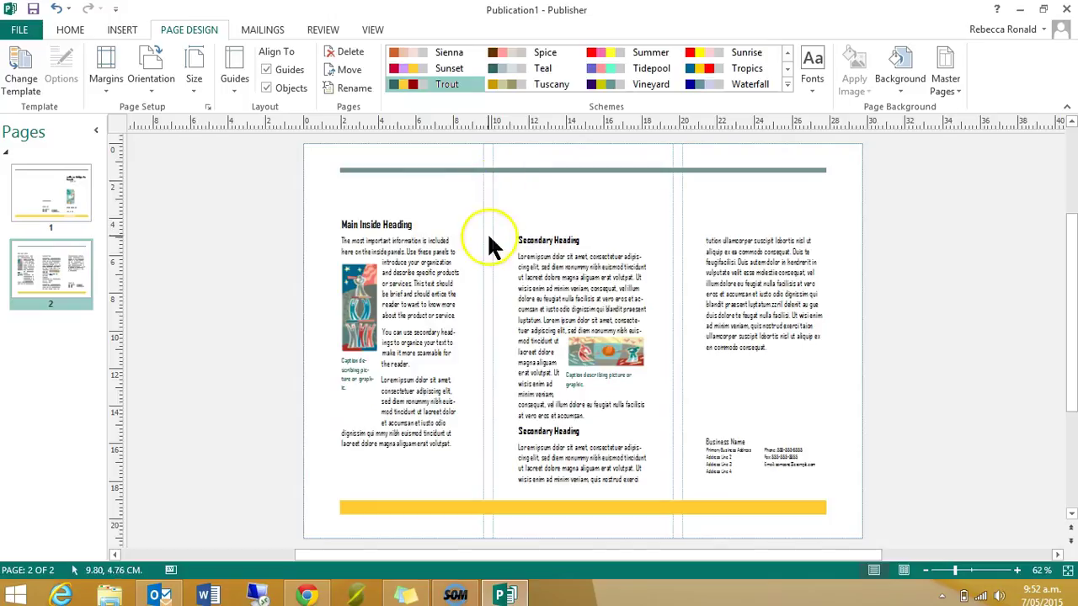
left_click(461, 271)
mouse_move(462, 360)
left_mouse_down()
mouse_move(497, 358)
mouse_move(462, 352)
left_mouse_up()
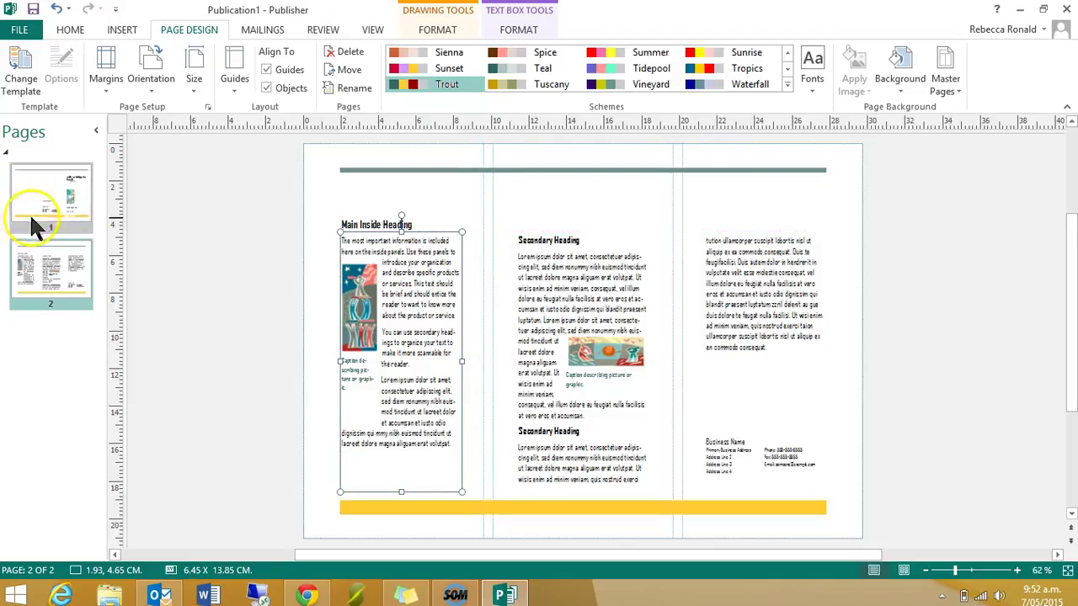
left_click(44, 202)
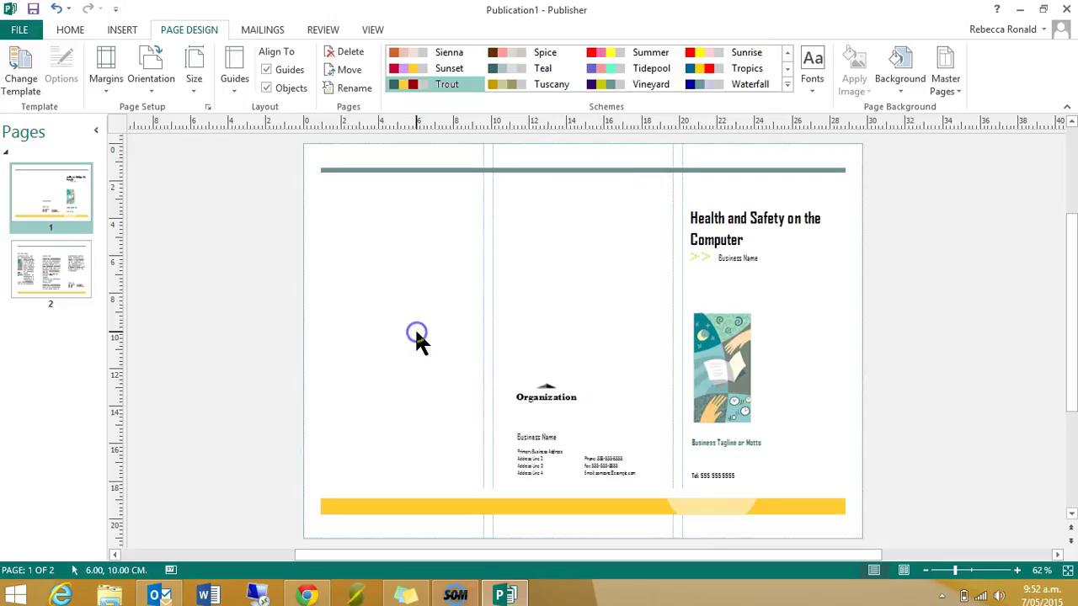
scroll(415, 328, "up", 1)
left_click(34, 273)
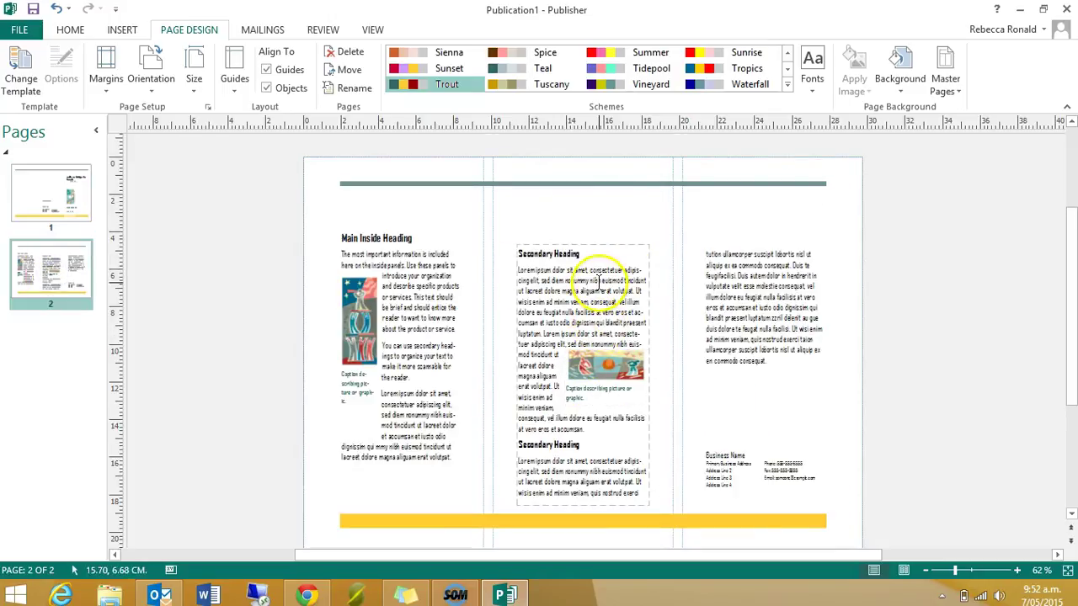
triple_click(554, 280)
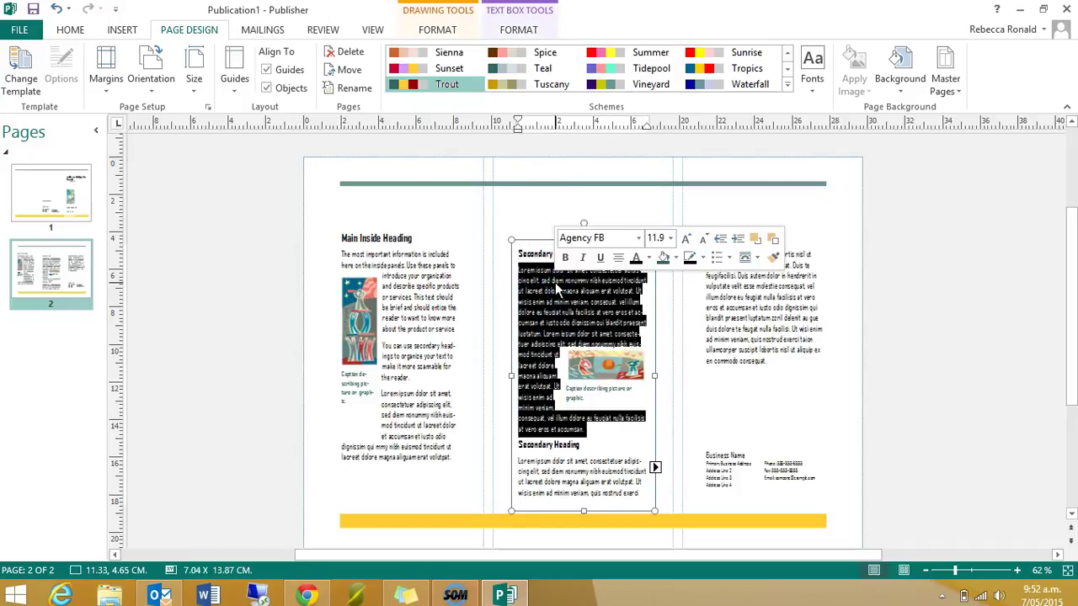
left_click(926, 331)
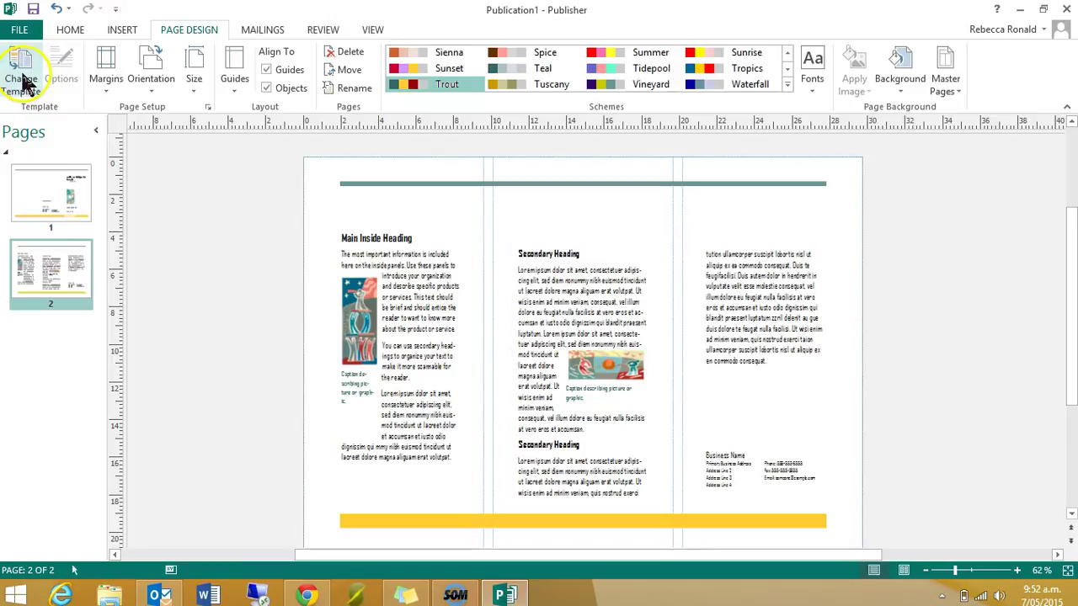
Open the print settings for the brochure and set the printer to Follow Me Colour on MCPS01
left_click(22, 35)
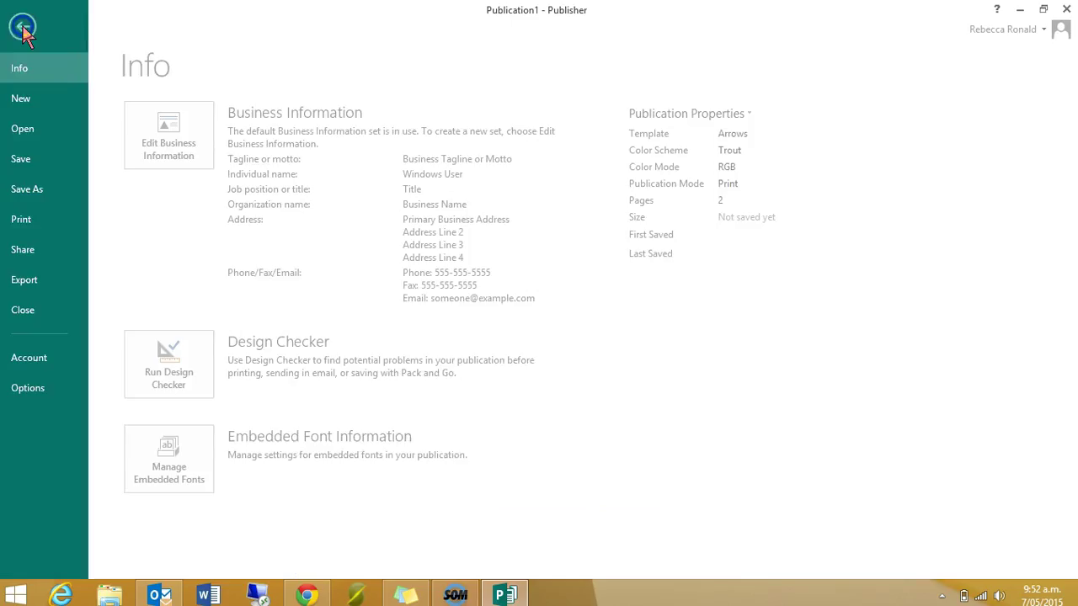
left_click(36, 217)
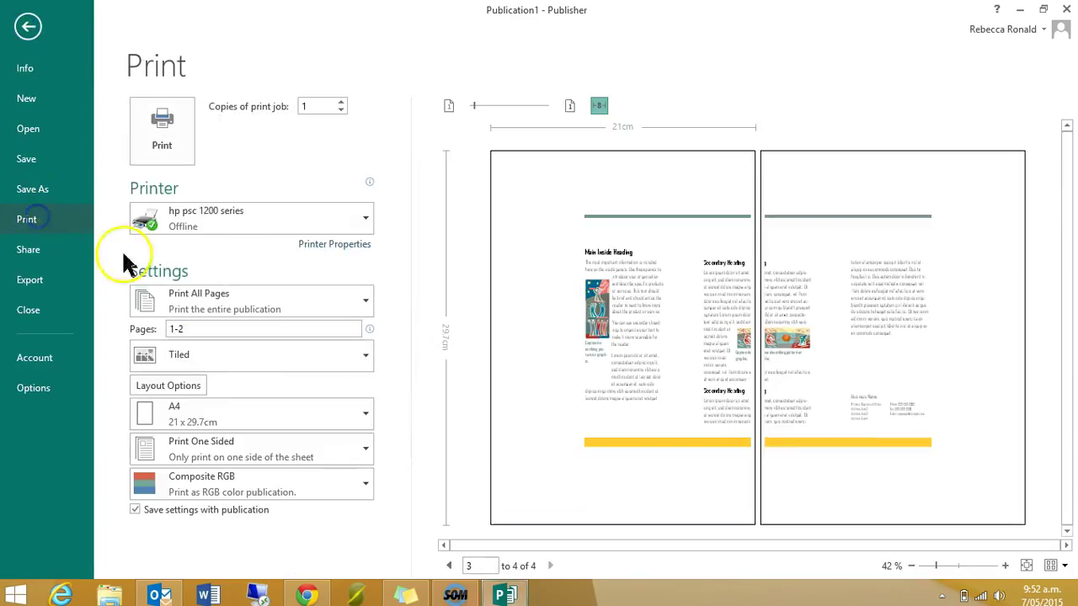
left_click(212, 225)
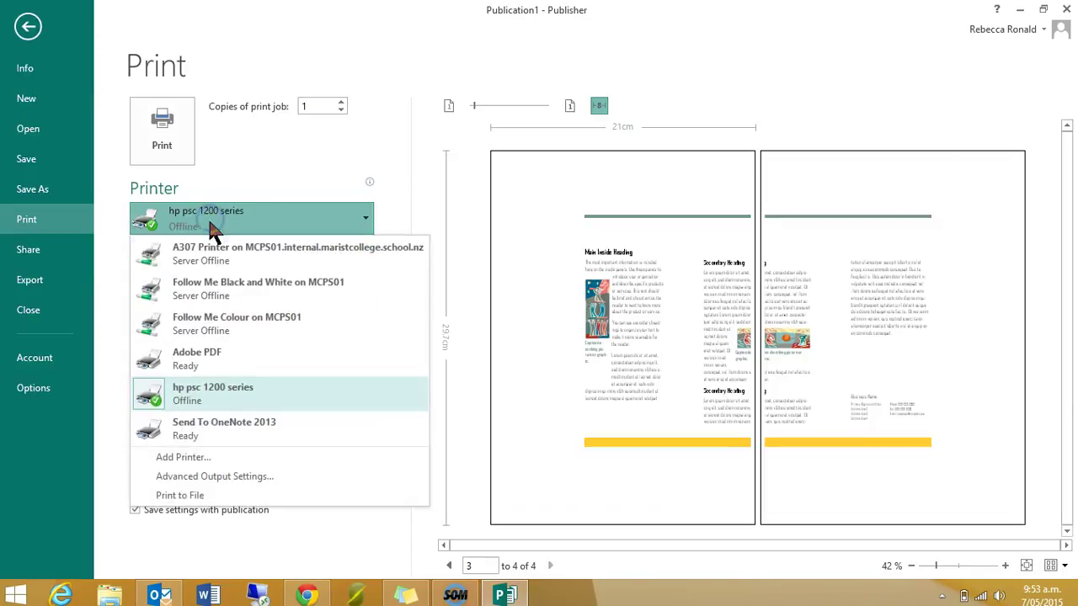
left_click(213, 283)
left_click(242, 218)
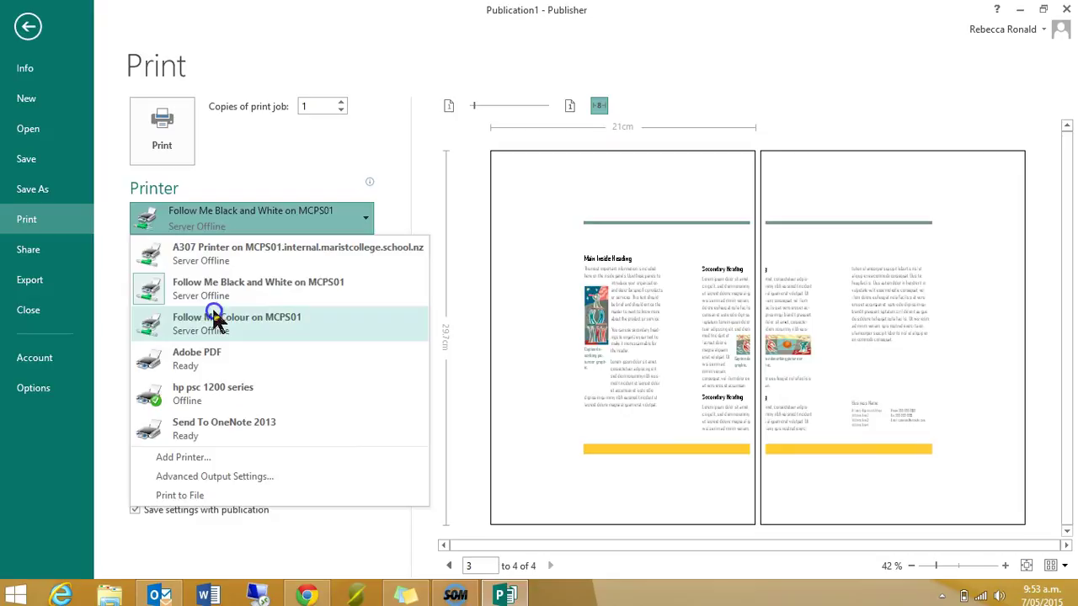
left_click(213, 313)
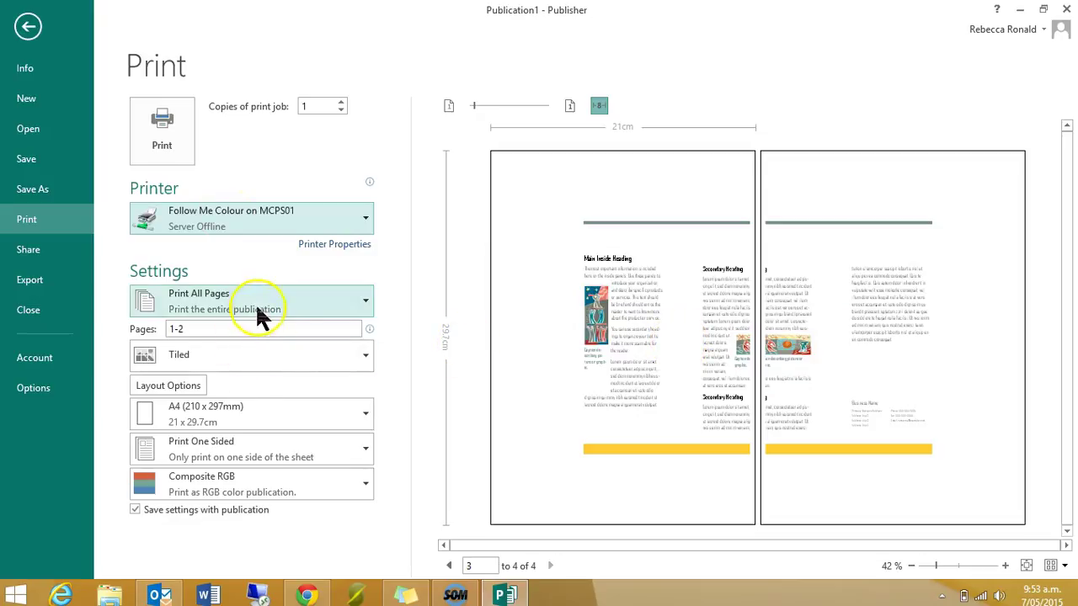
Set the print layout to one page per sheet and print on both sides, flipping sheets on the short edge
left_click(185, 362)
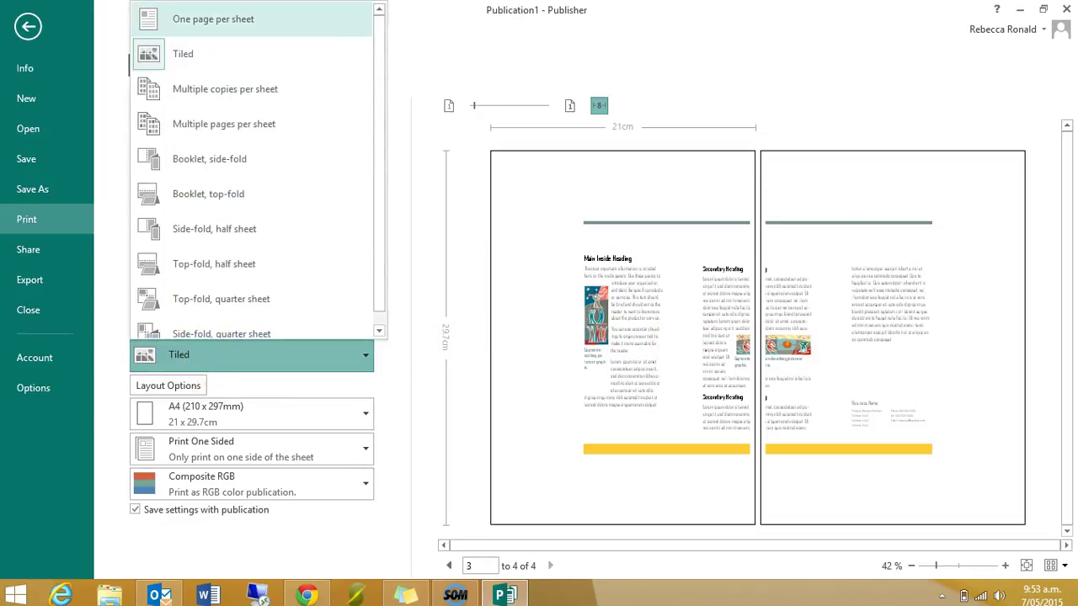
left_click(211, 18)
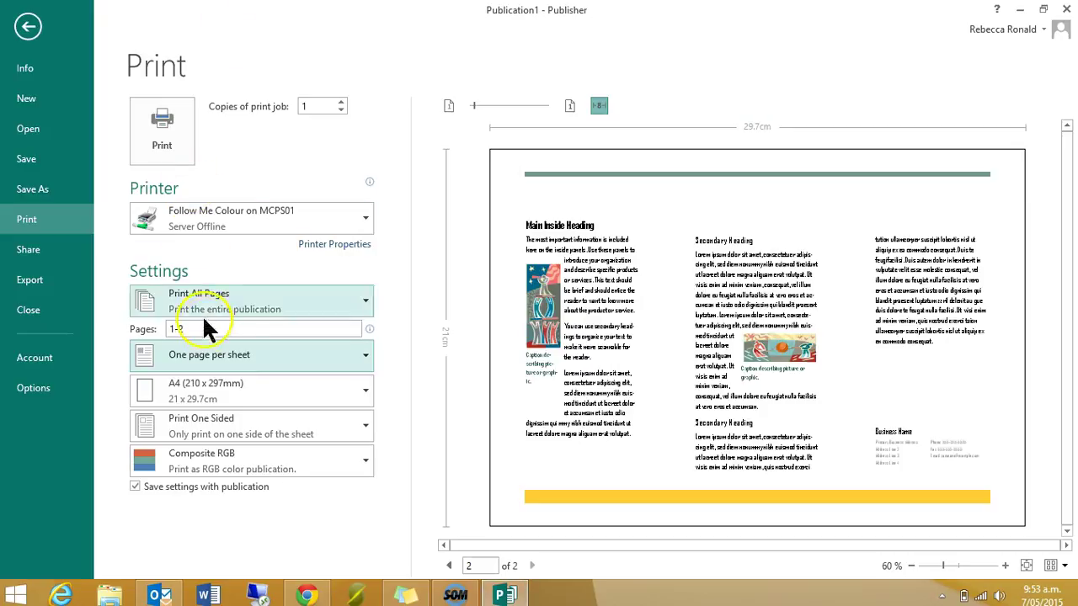
left_click(216, 426)
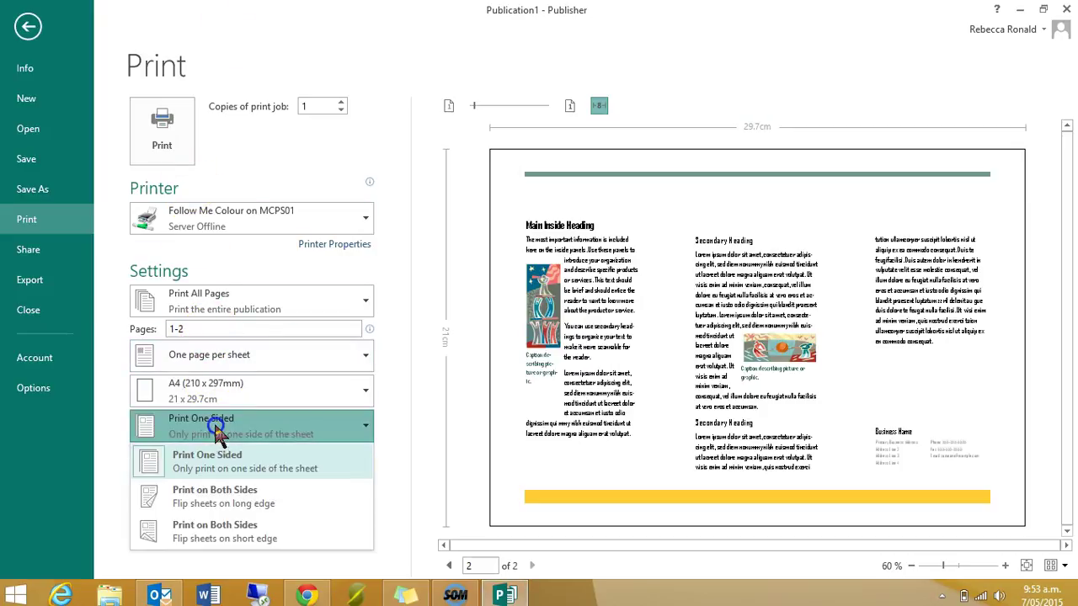
left_click(217, 500)
left_click(221, 427)
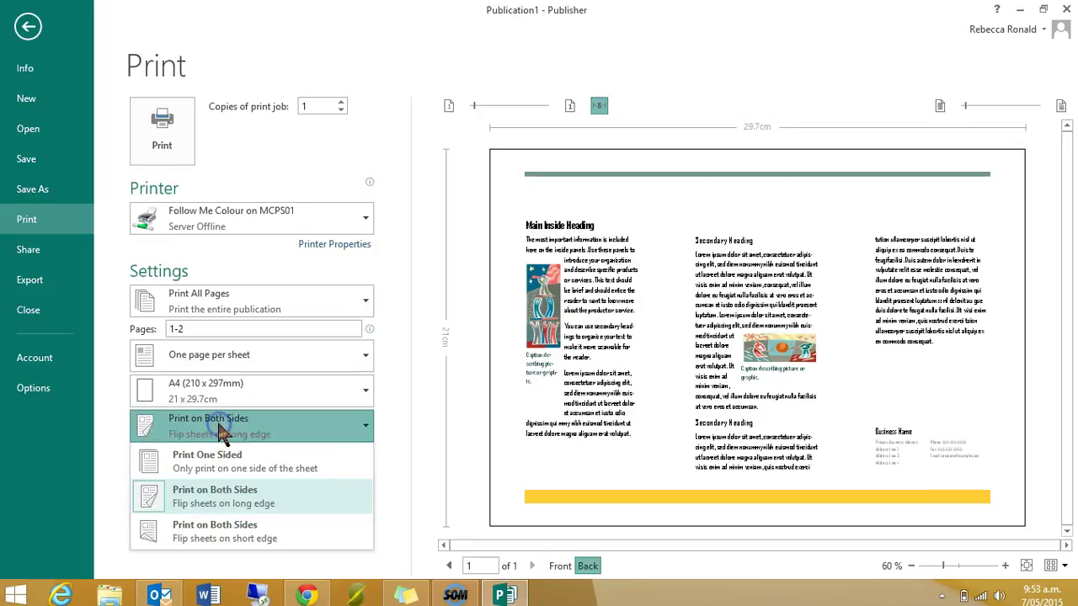
left_click(224, 531)
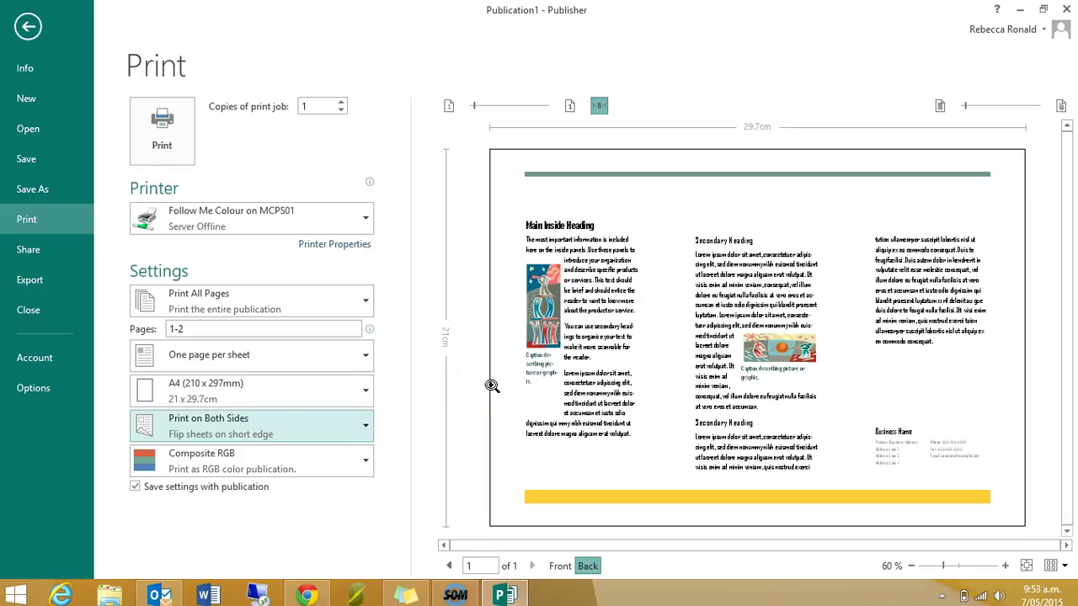
Choose A4 (210 x 297mm) as the paper size and return to the brochure without printing
left_click(200, 399)
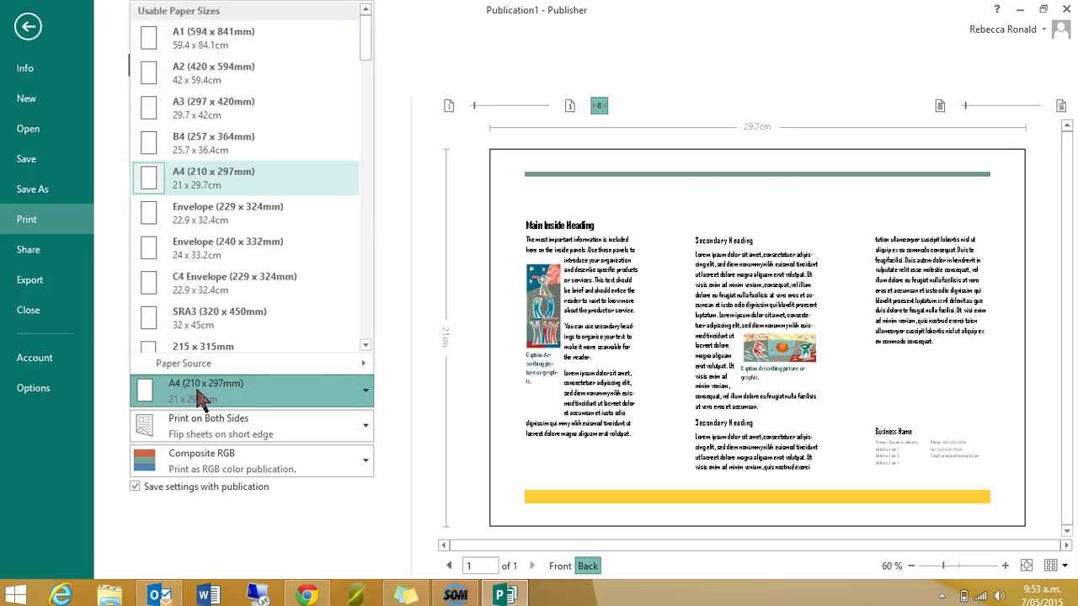
left_click(210, 185)
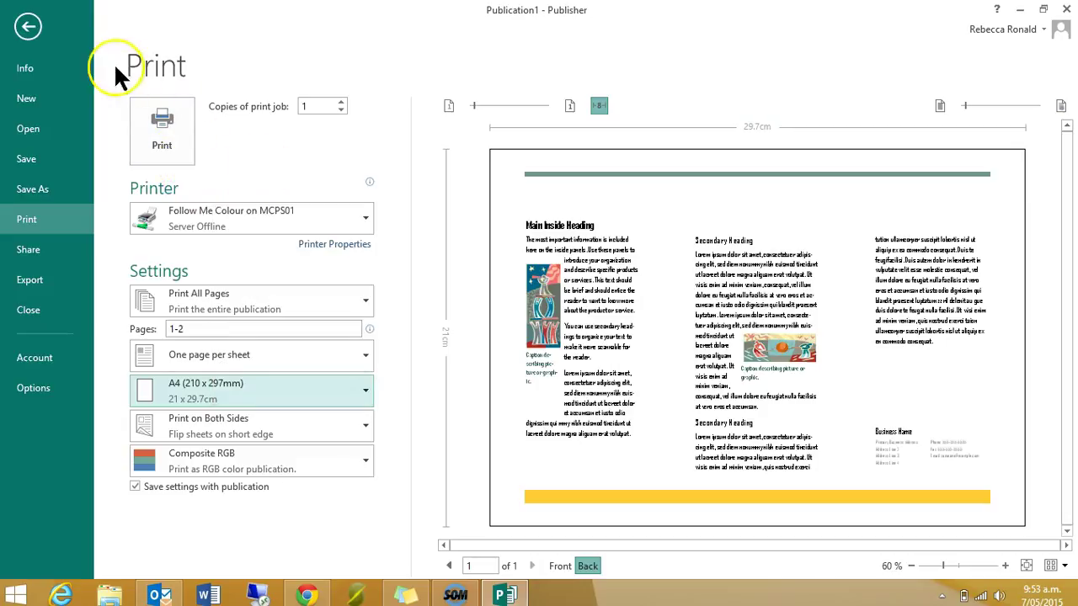
left_click(27, 28)
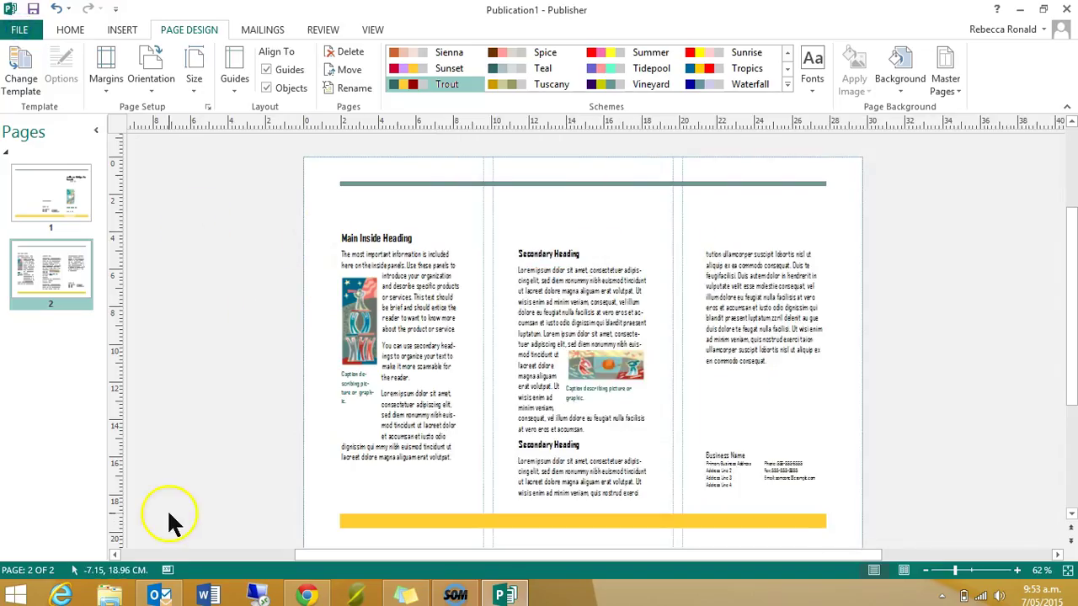